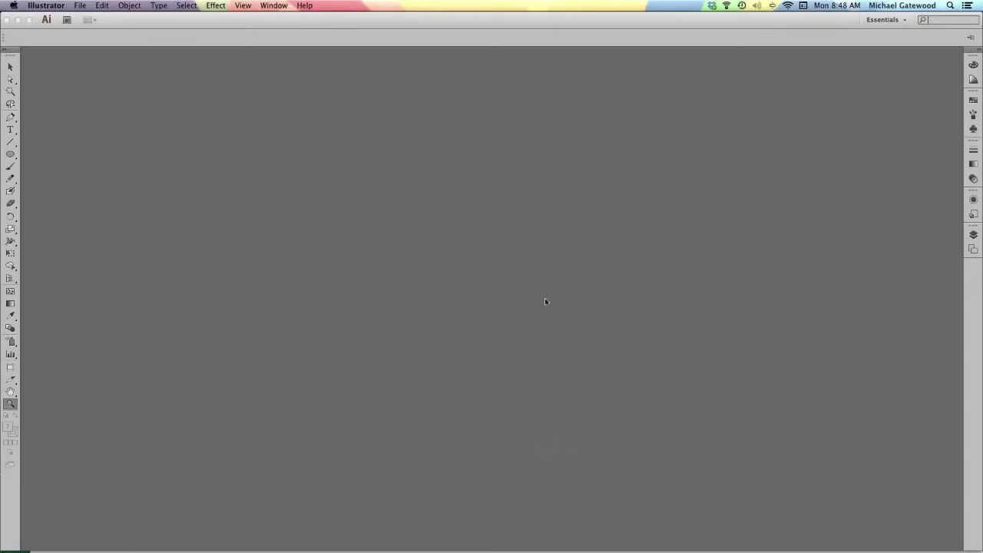
Create a new blank Letter-size (8.5 × 11 in) CMYK document, Untitled-4
left_click(80, 6)
left_click(224, 30)
left_click(80, 6)
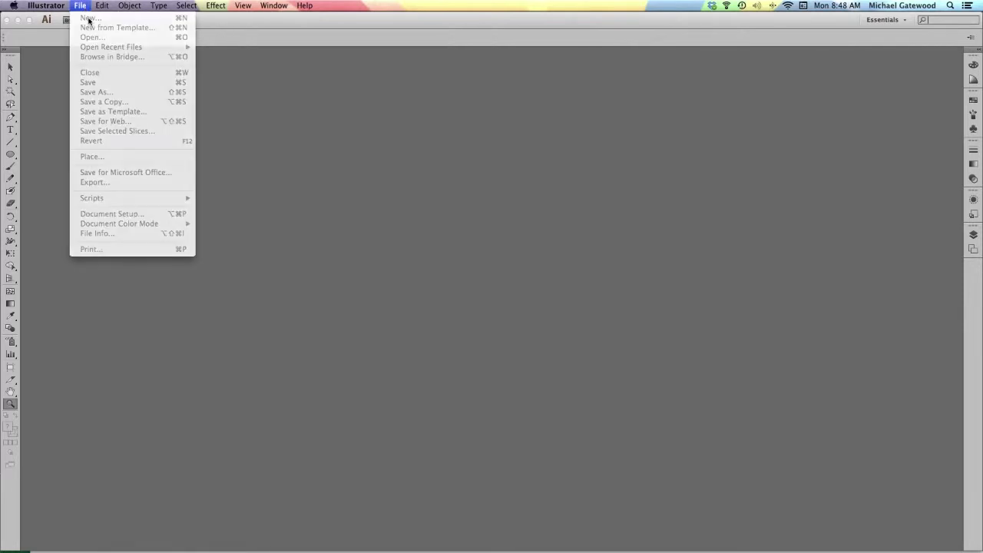
left_click(92, 20)
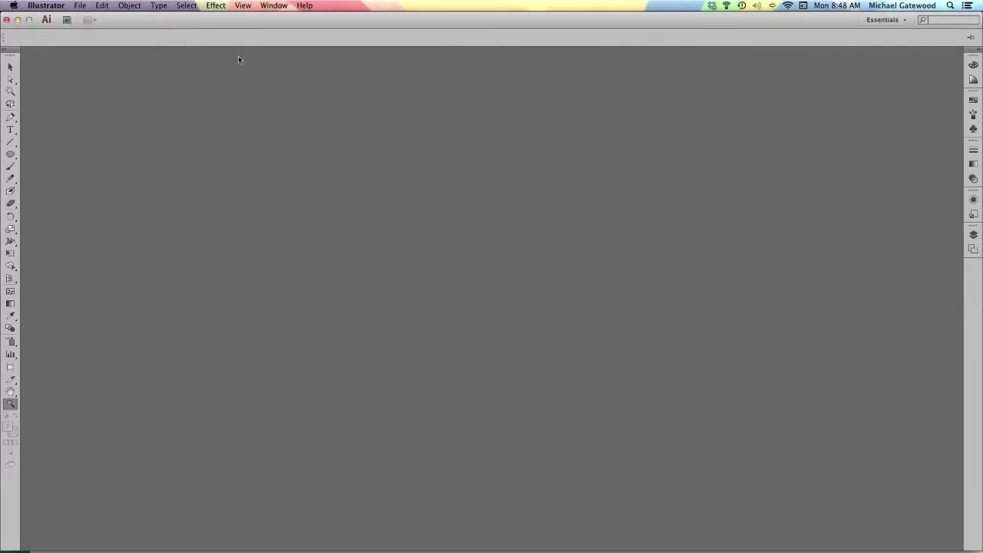
left_click(80, 5)
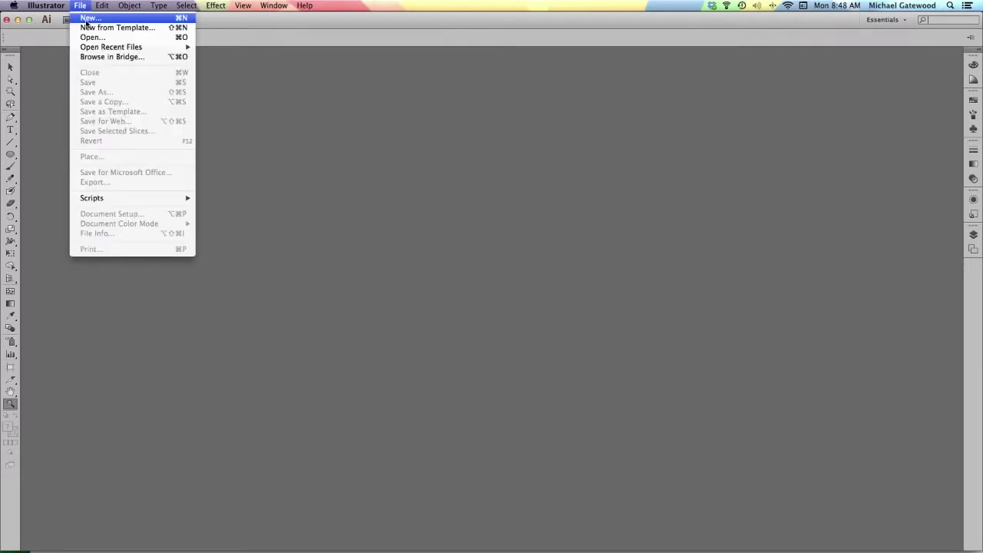
left_click(86, 21)
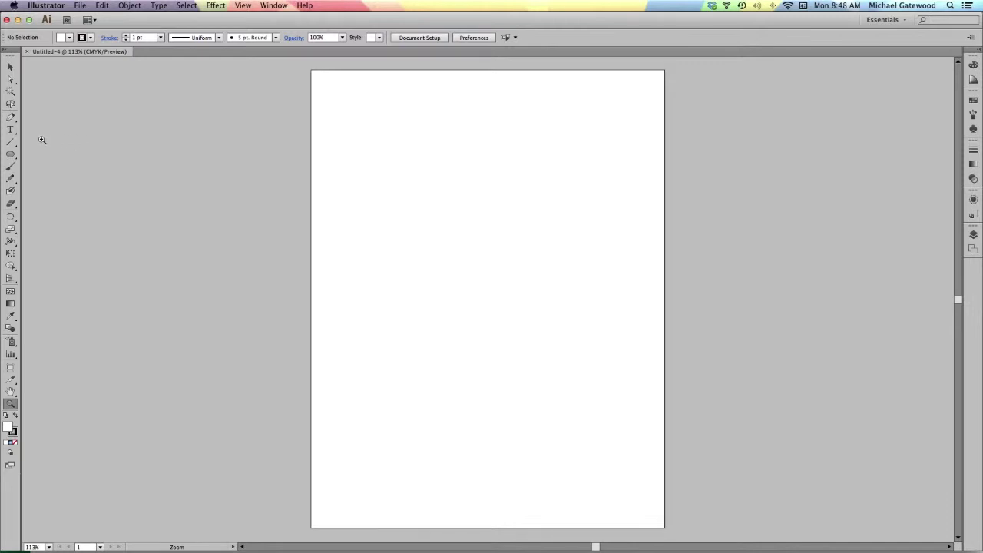
left_click_drag(14, 121, 73, 120)
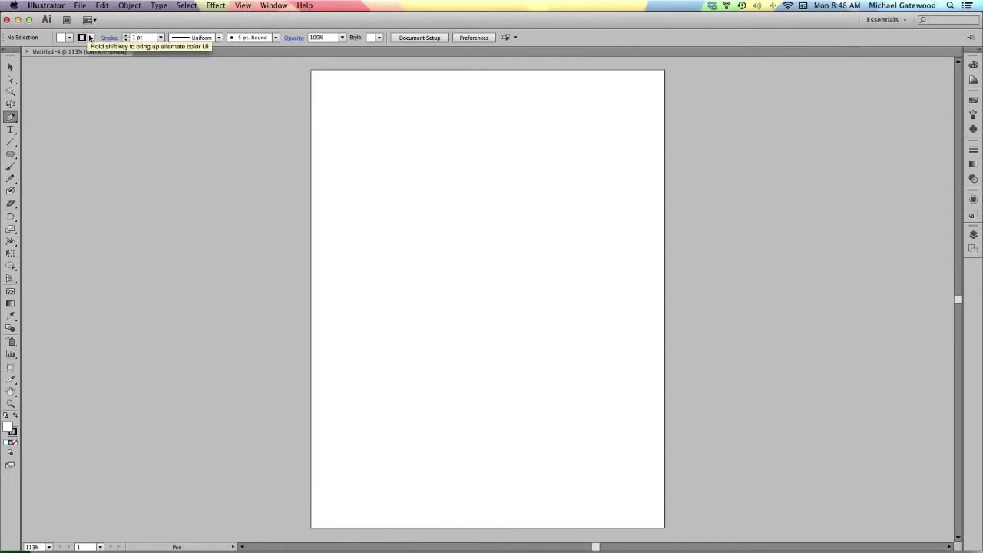
Set the fill to None and the stroke to dark purple for new paths
left_click(69, 38)
left_click(7, 56)
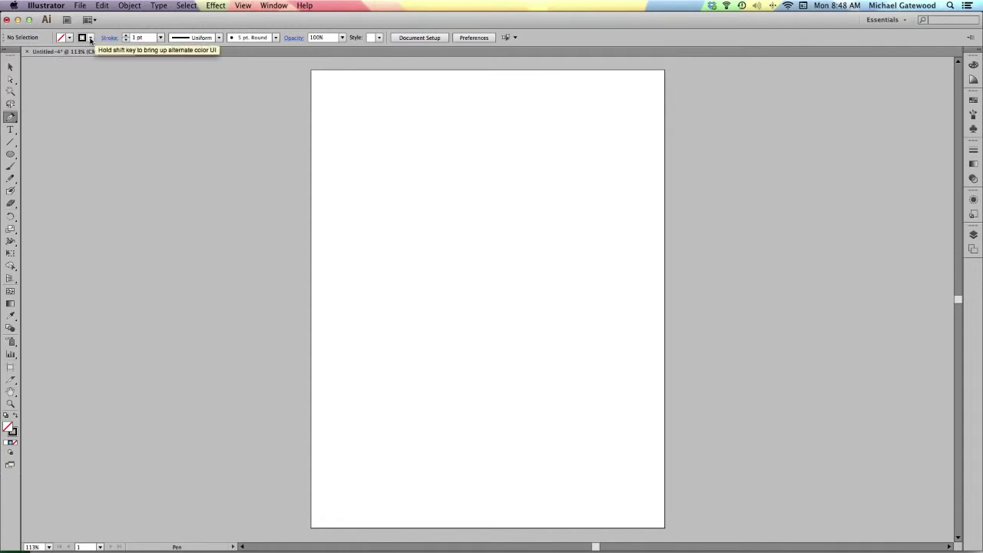
left_click(91, 39)
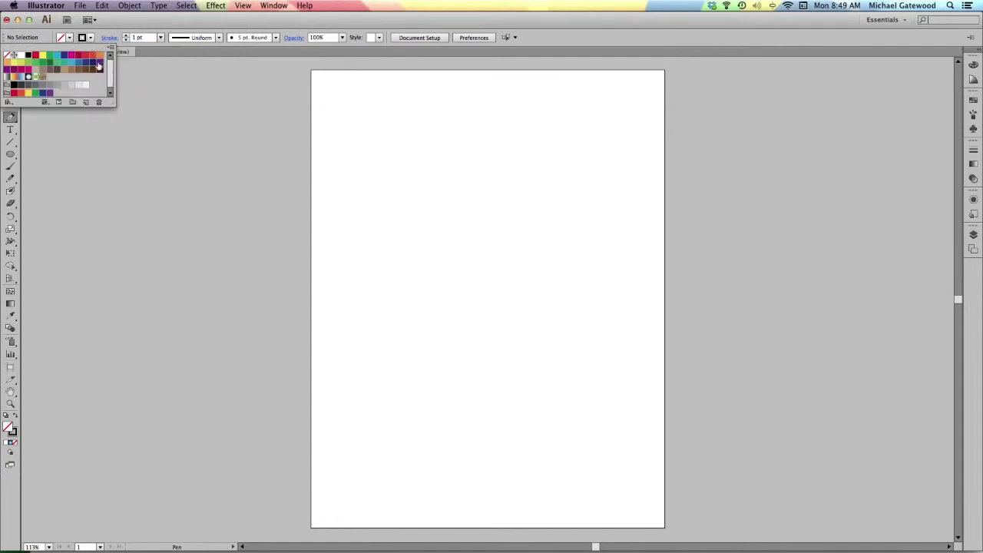
left_click(99, 64)
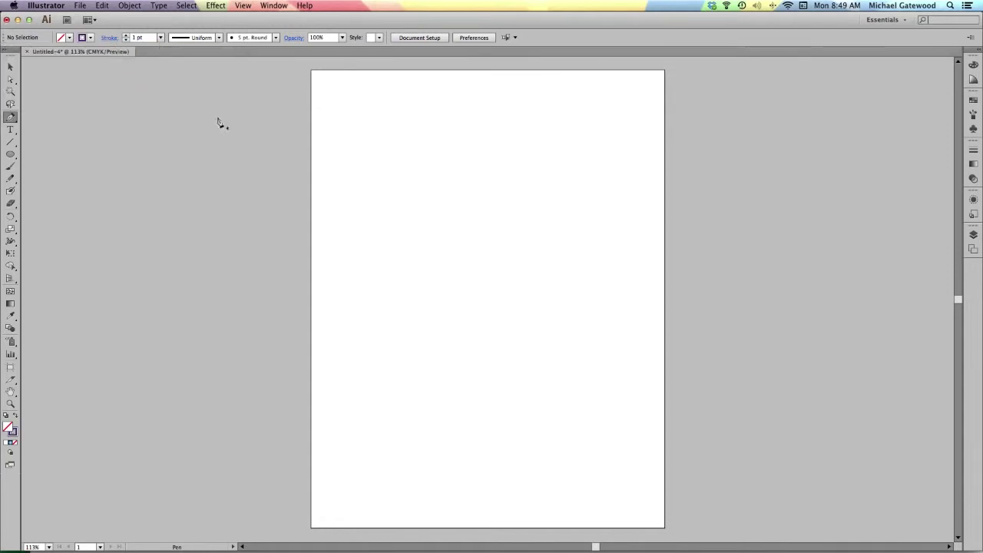
Draw a three-anchor S-shaped wavy curve across the upper page with the Pen tool
left_click(357, 241)
left_click_drag(481, 232, 549, 275)
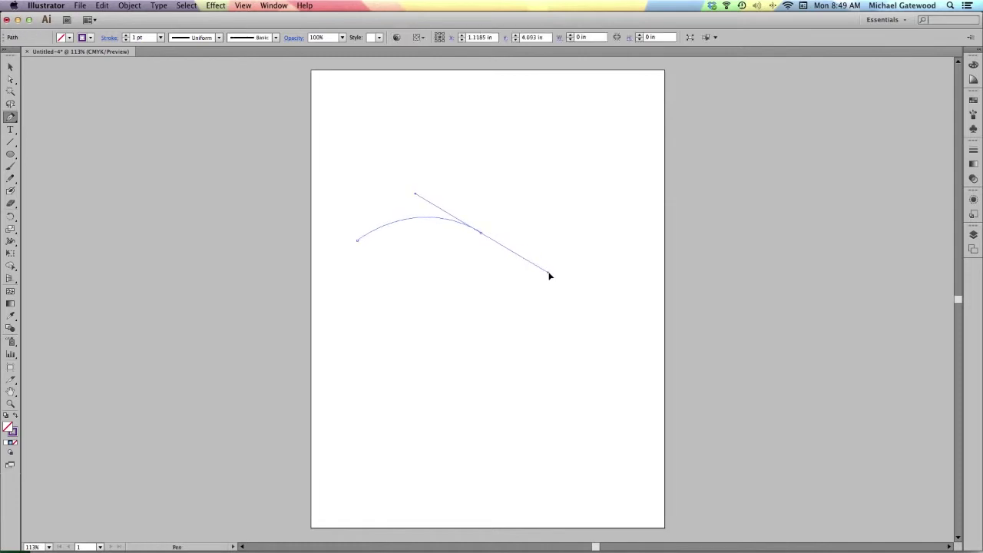
left_click(612, 188)
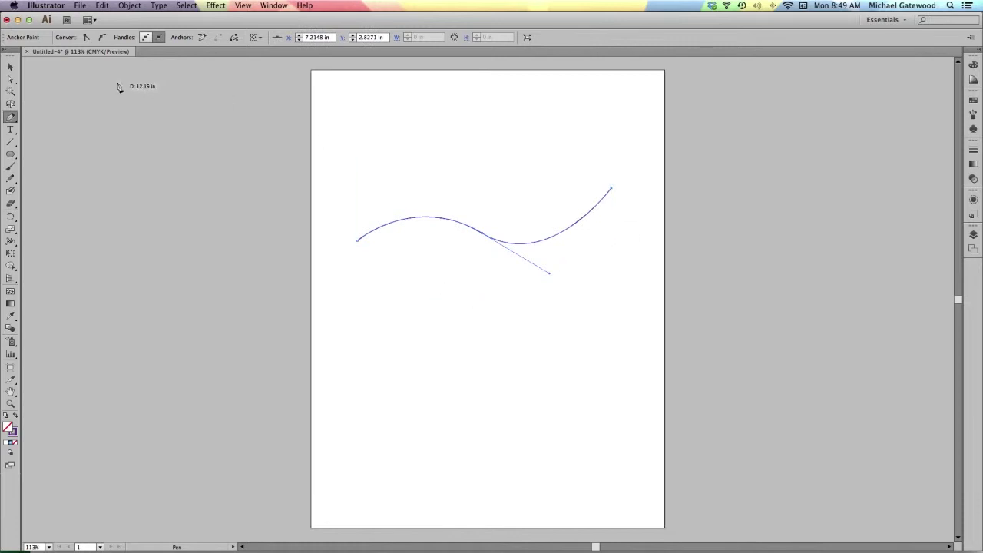
left_click(10, 67)
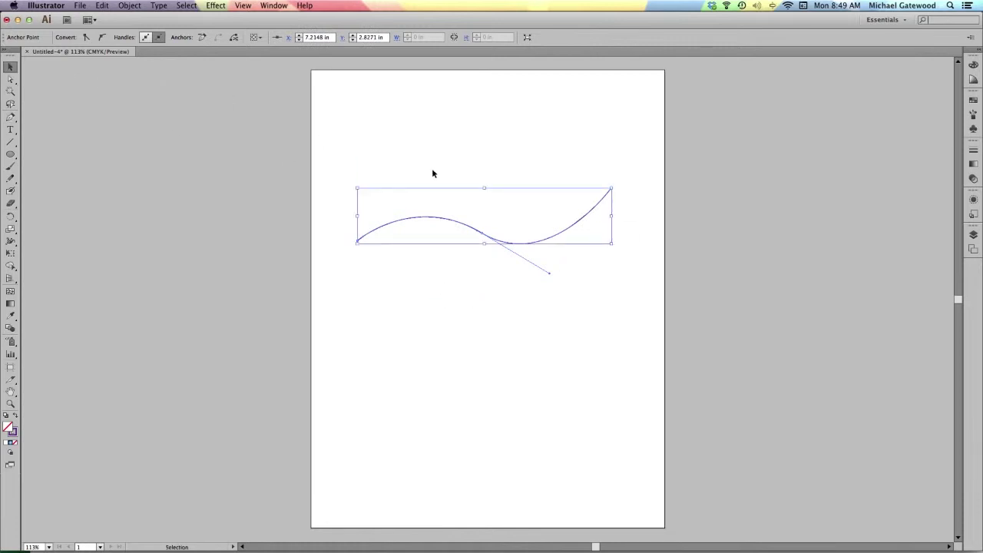
Alt-drag a copy of the wave lower on the page and tilt it slightly
left_click(421, 161)
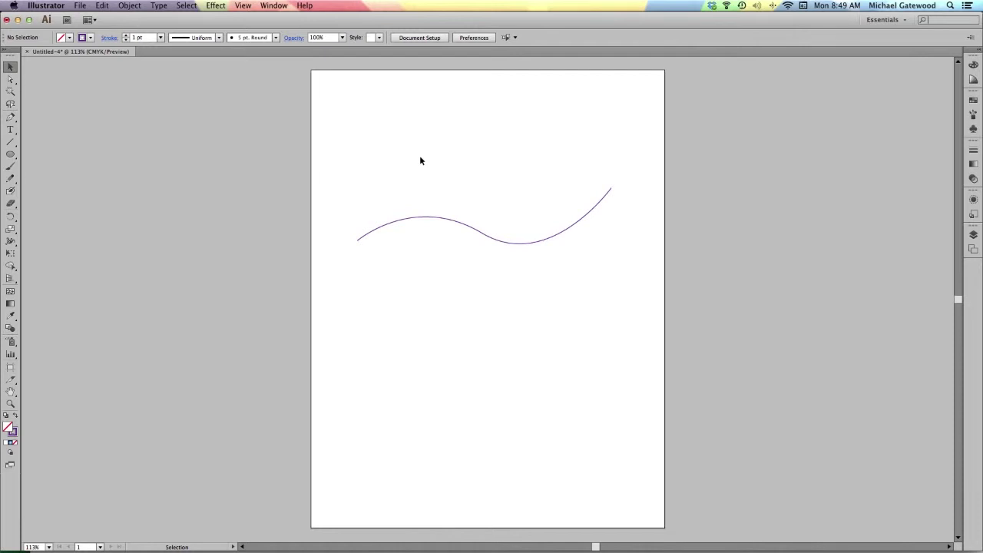
left_click(452, 223)
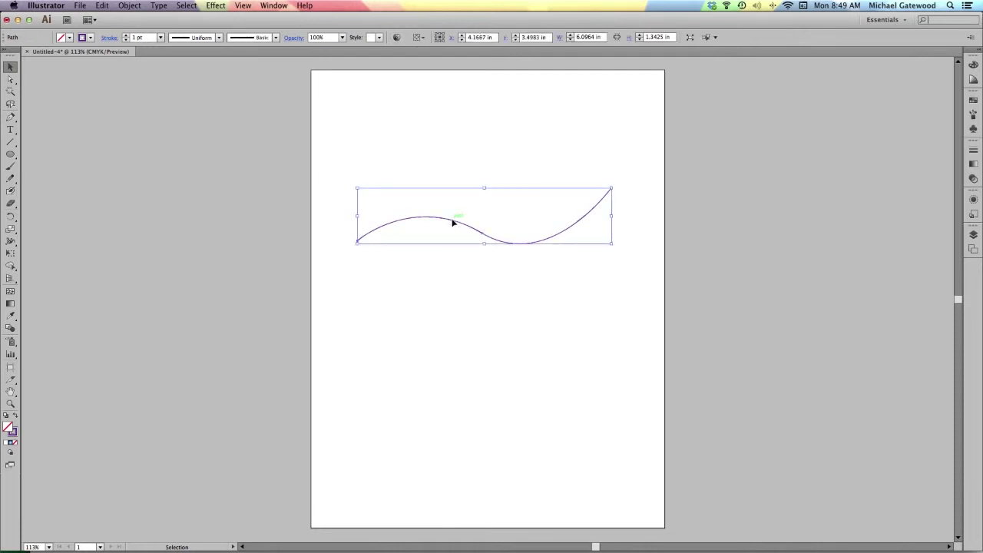
left_click_drag(453, 223, 451, 331)
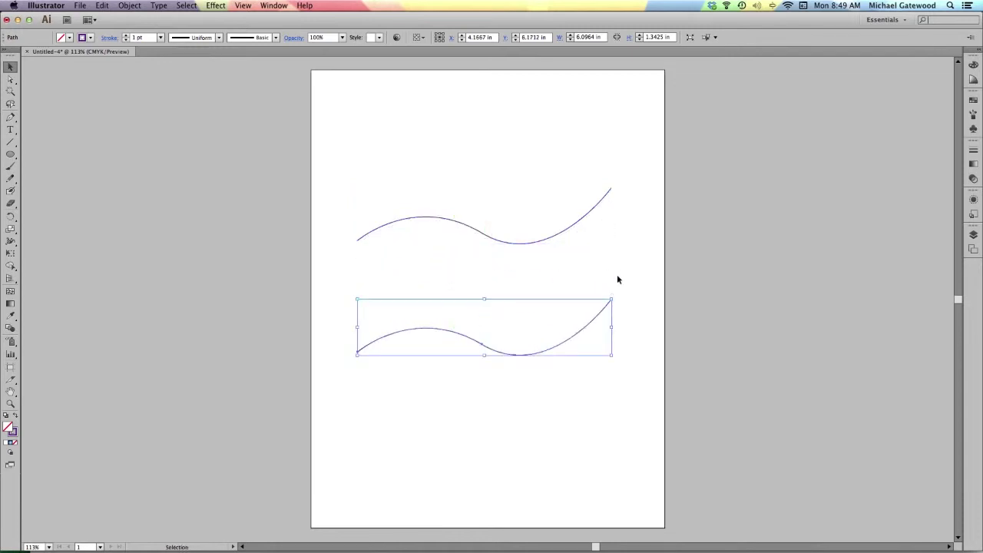
mouse_move(619, 292)
left_mouse_down()
mouse_move(607, 284)
mouse_move(616, 312)
mouse_move(629, 308)
left_mouse_up()
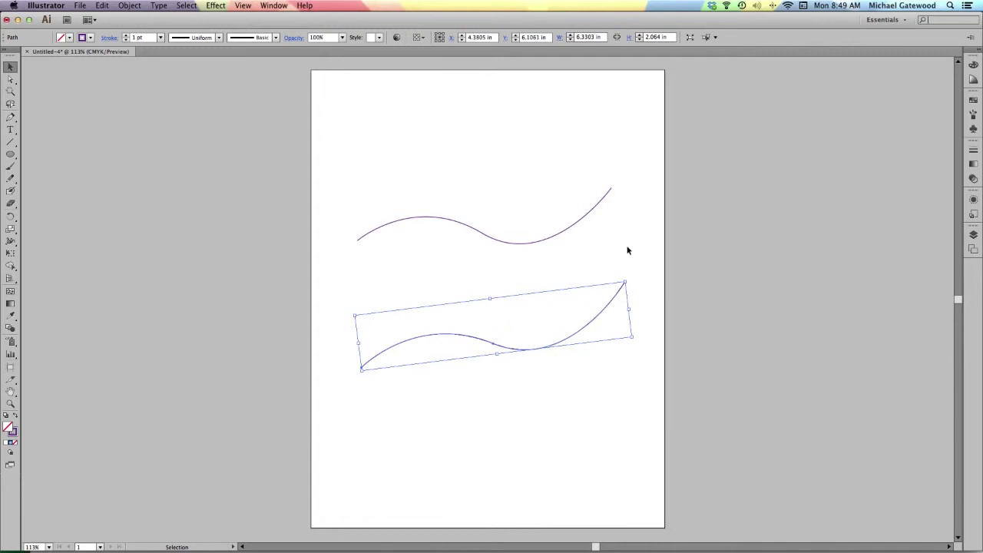
left_click(627, 251)
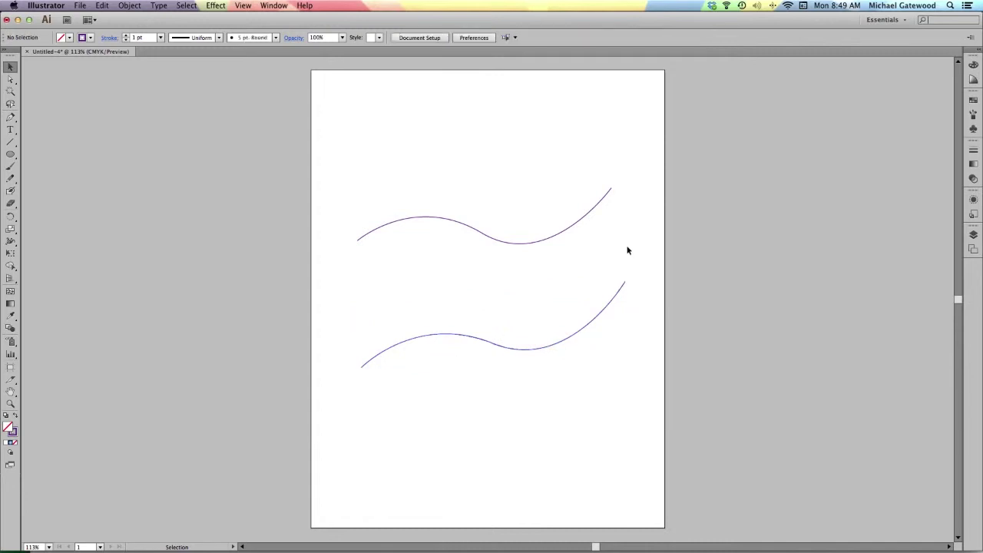
Change the lower wave's stroke colour to light orange
left_click(482, 339)
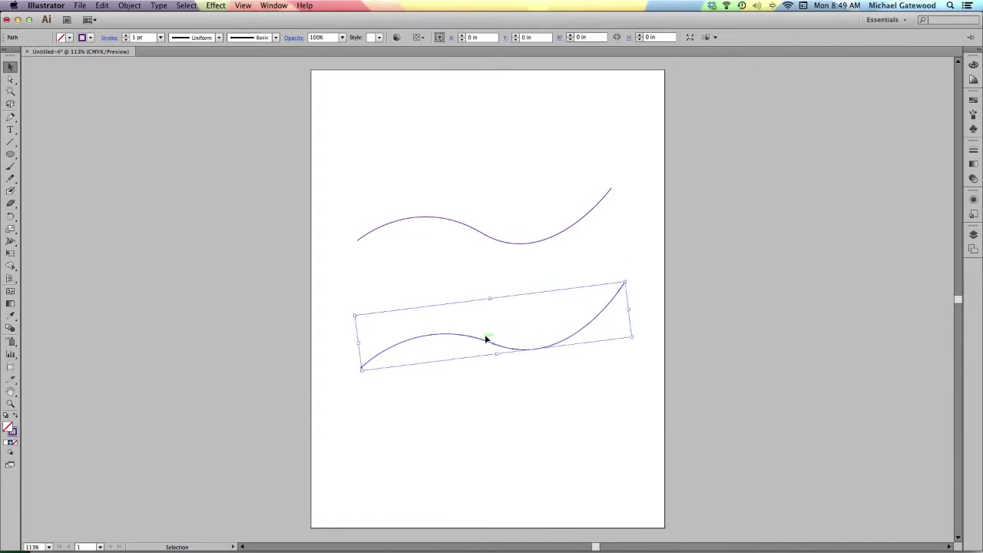
left_click(91, 38)
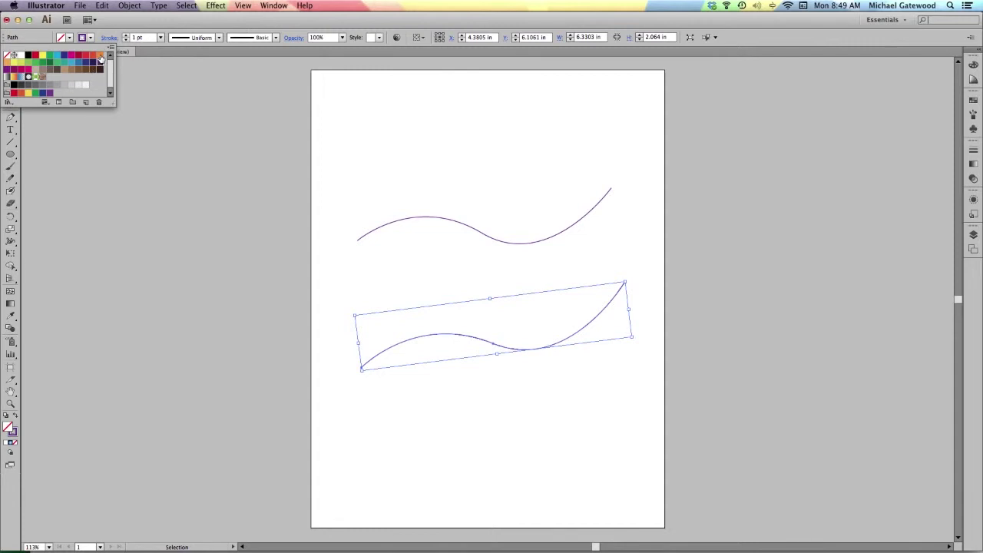
left_click(8, 62)
left_click(465, 120)
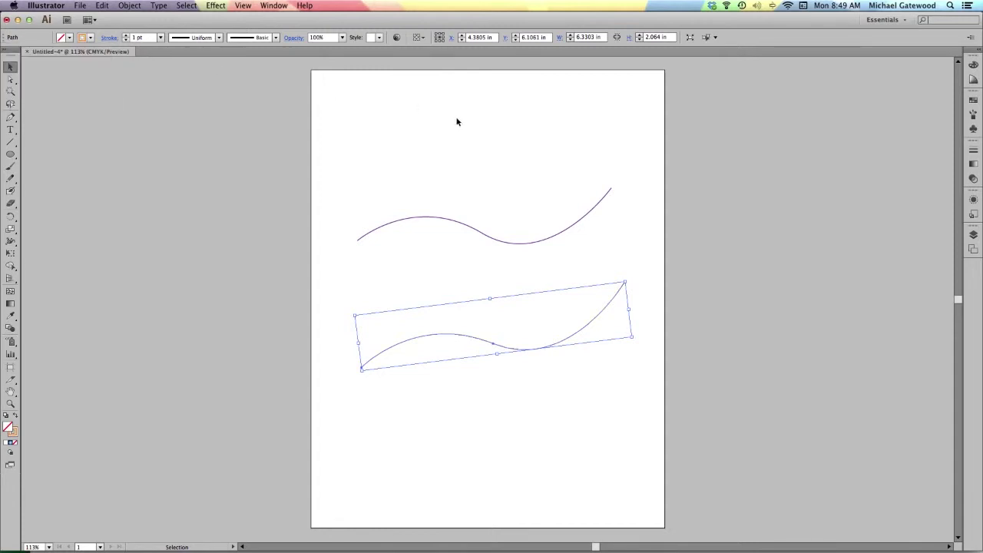
left_click(436, 126)
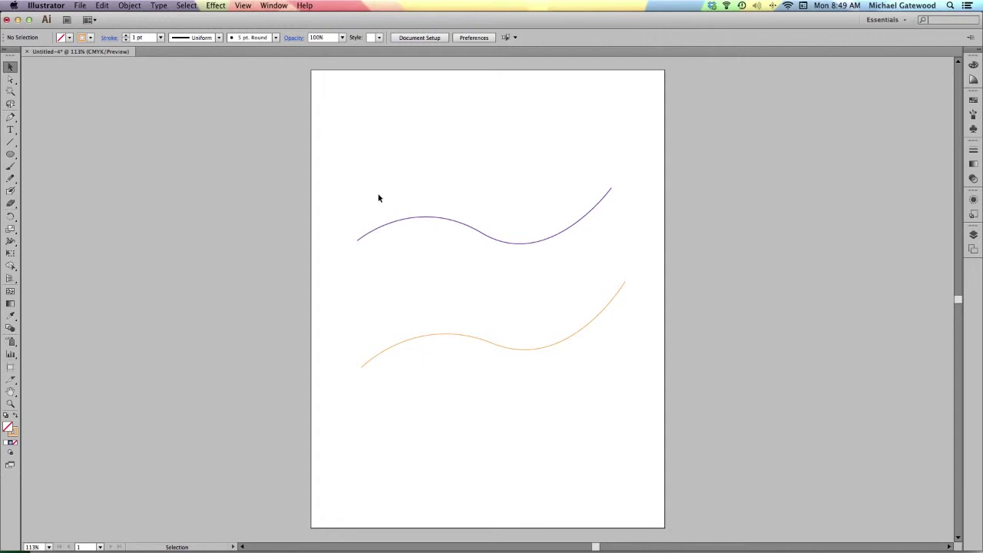
left_click_drag(342, 164, 649, 390)
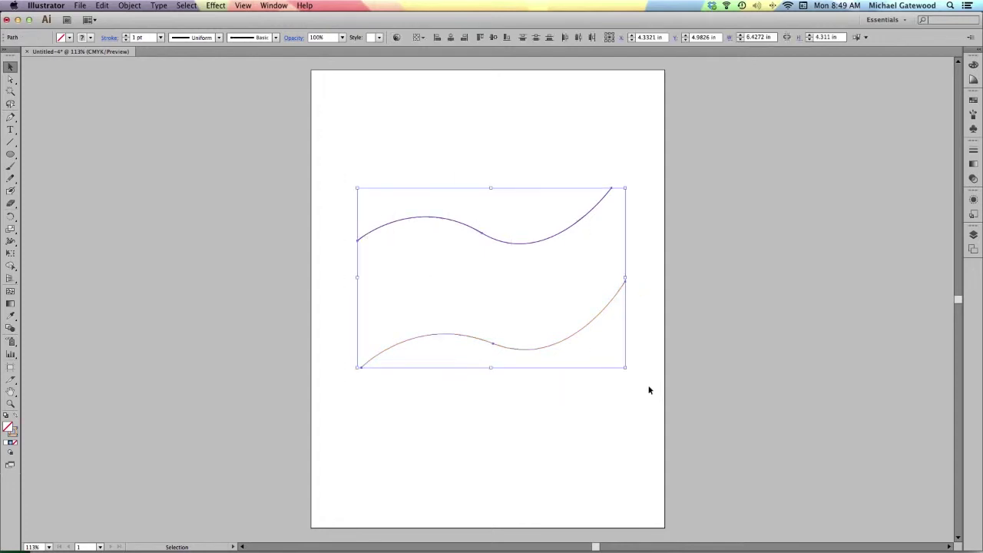
Set the Object > Blend > Blend Options spacing to Specified Steps
left_click(124, 6)
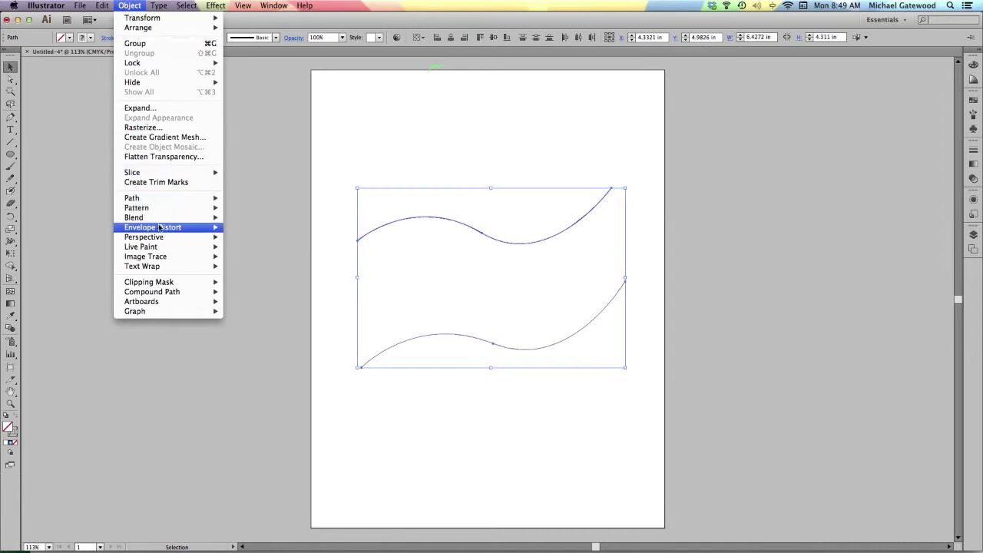
mouse_move(162, 218)
left_click(291, 242)
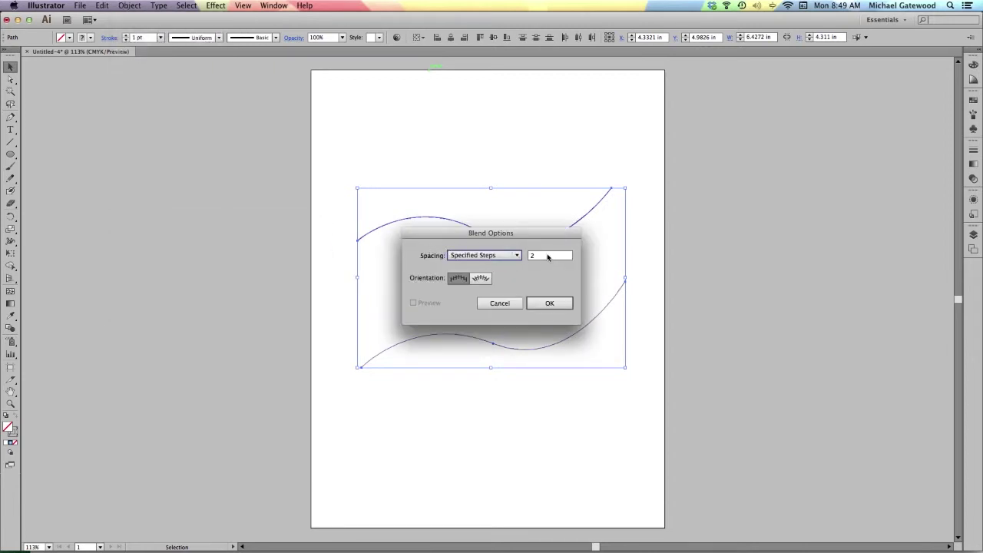
left_click(548, 257)
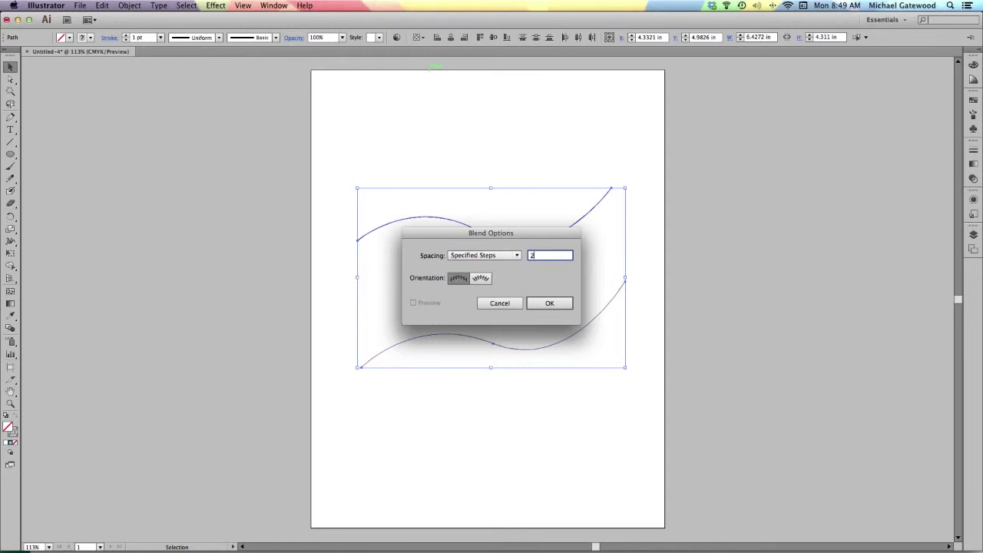
left_click(549, 305)
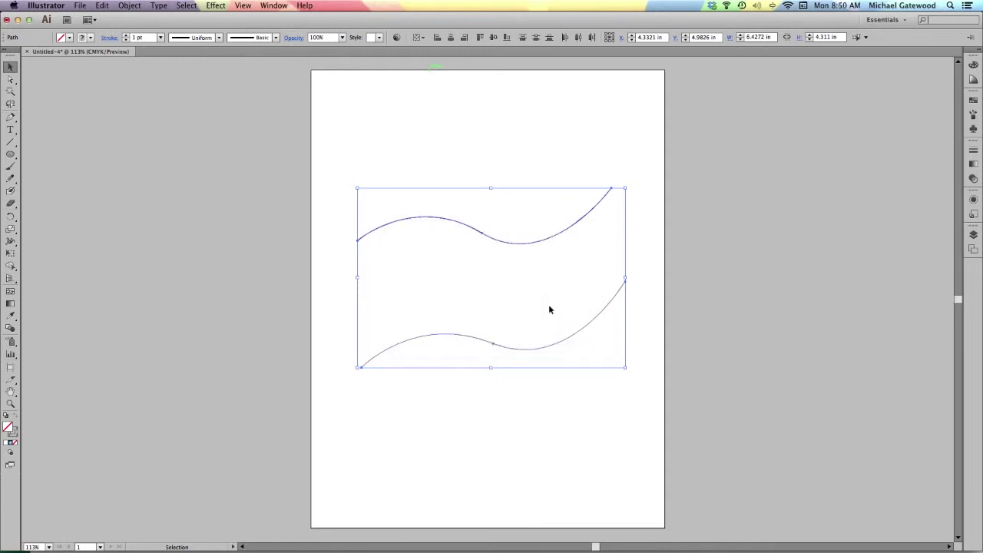
left_click(130, 6)
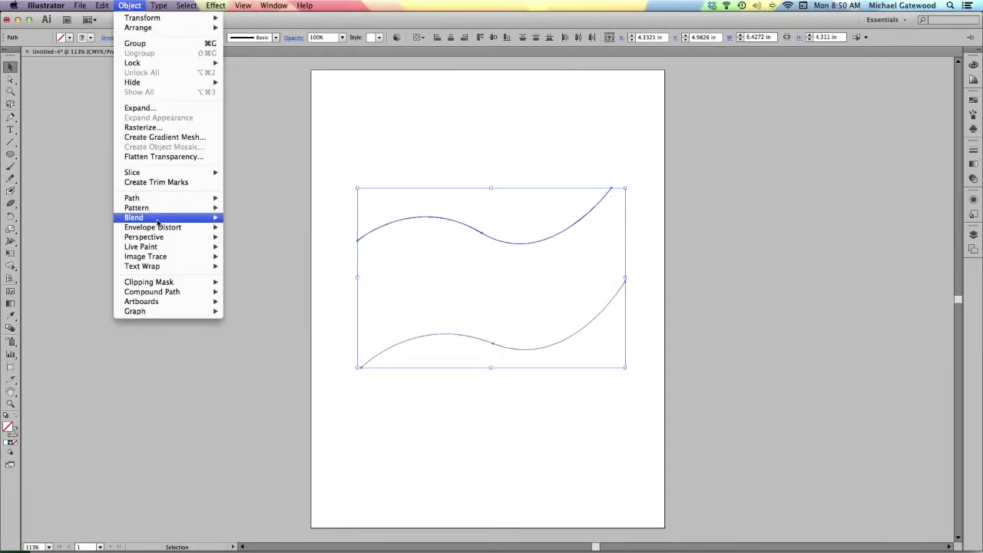
Make a blend of the purple and orange waves into a ribbon of intermediate lines
mouse_move(159, 223)
left_click(239, 218)
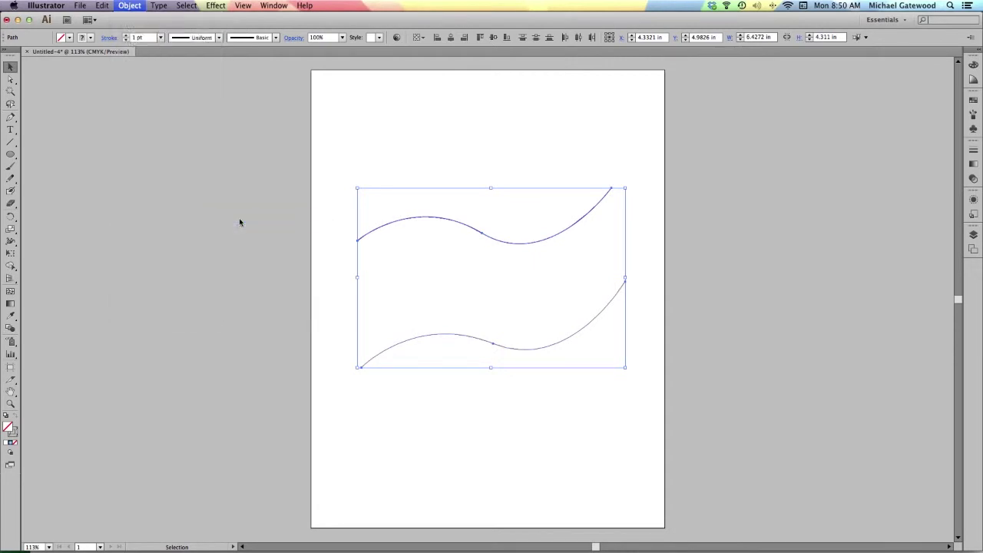
left_click(439, 129)
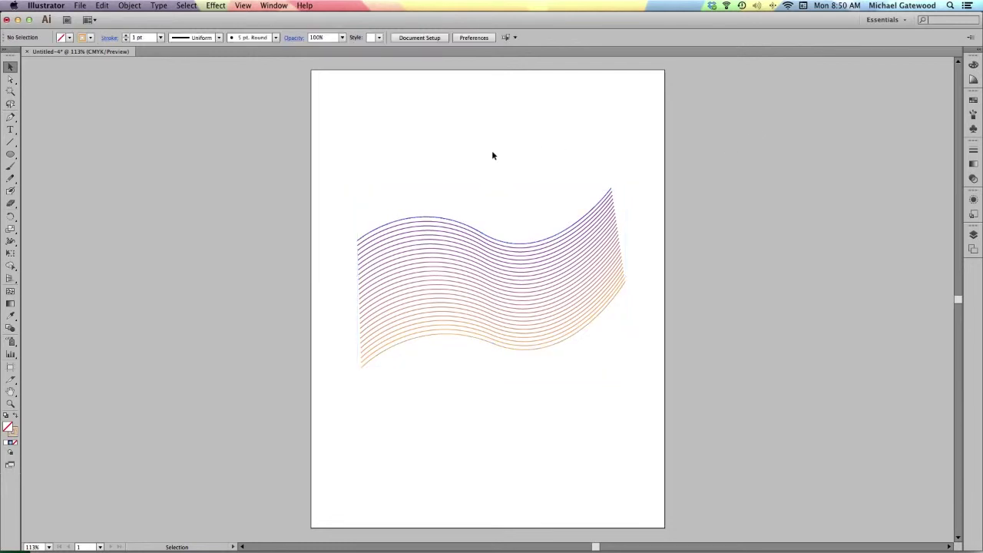
left_click(10, 405)
left_click(514, 297)
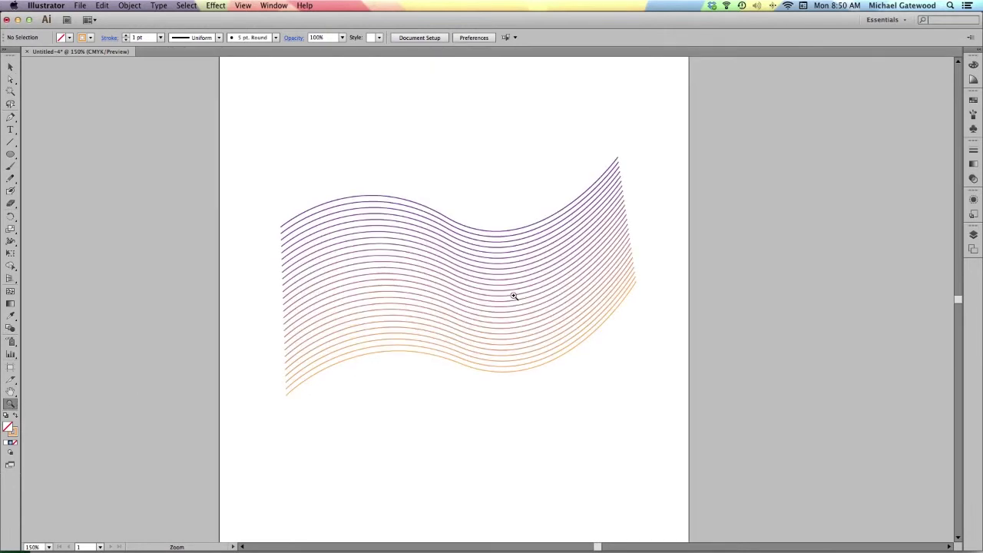
left_click(514, 297)
left_click(514, 297)
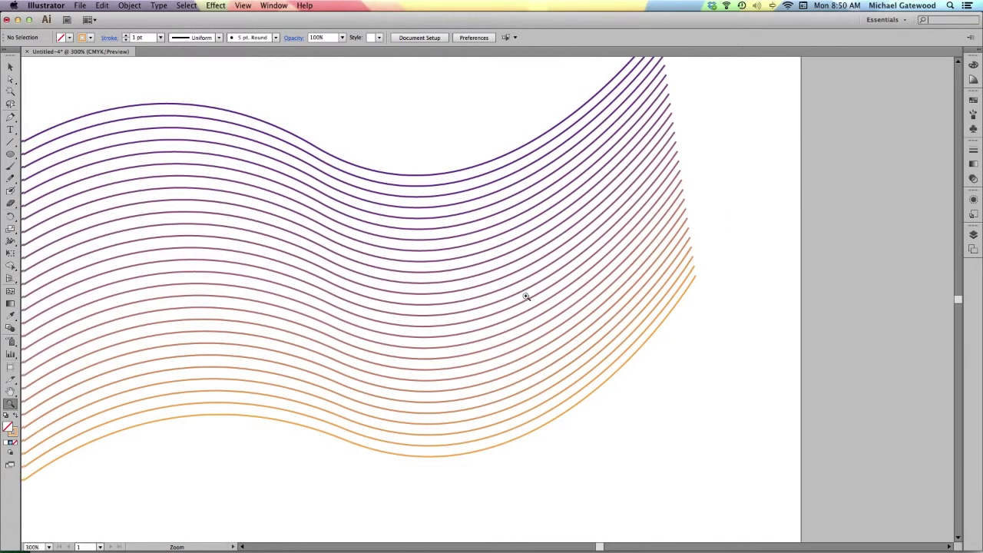
scroll(526, 297, "left", 5)
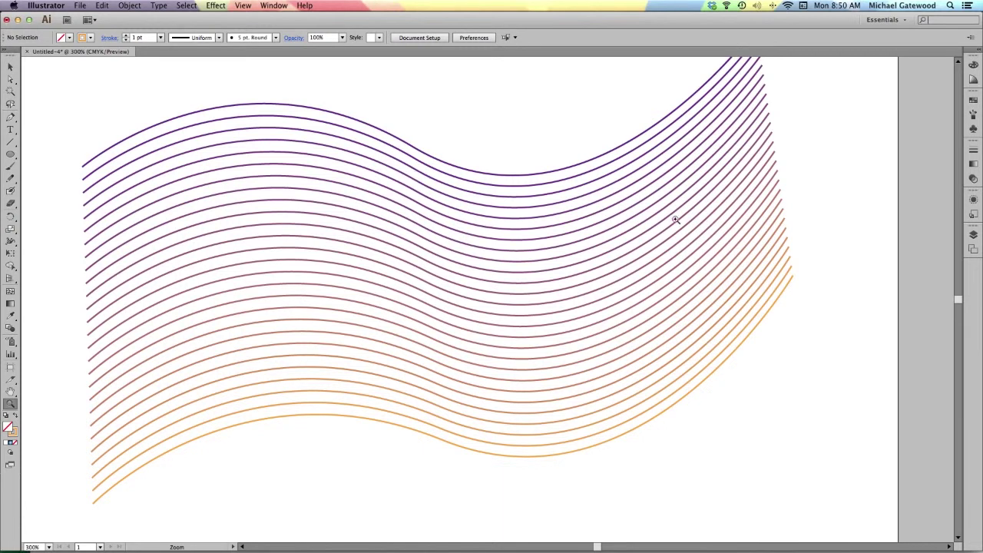
double_click(11, 395)
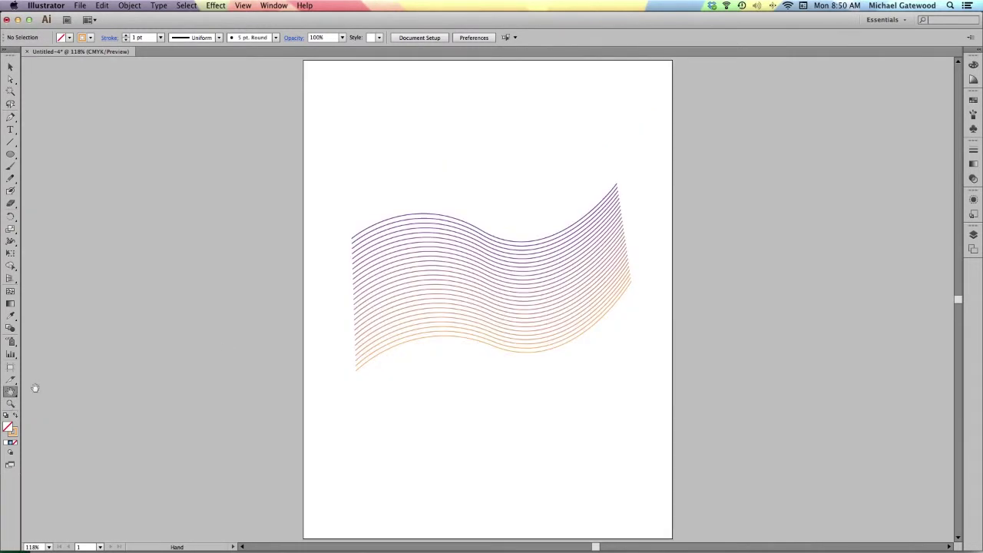
left_click(11, 67)
Stretch the wave blend outward on both sides to about 9.3 in wide
left_click_drag(403, 174, 556, 344)
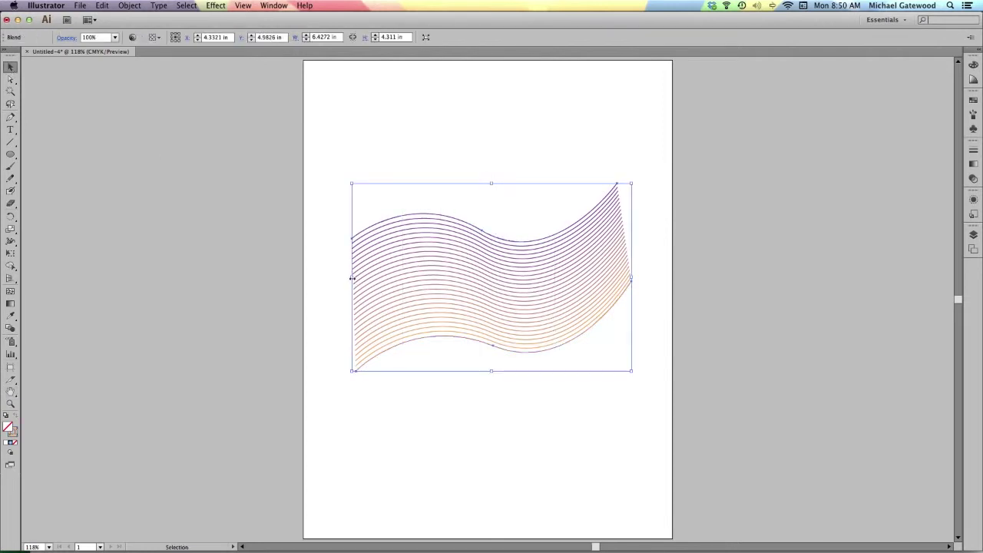
left_click_drag(352, 279, 288, 278)
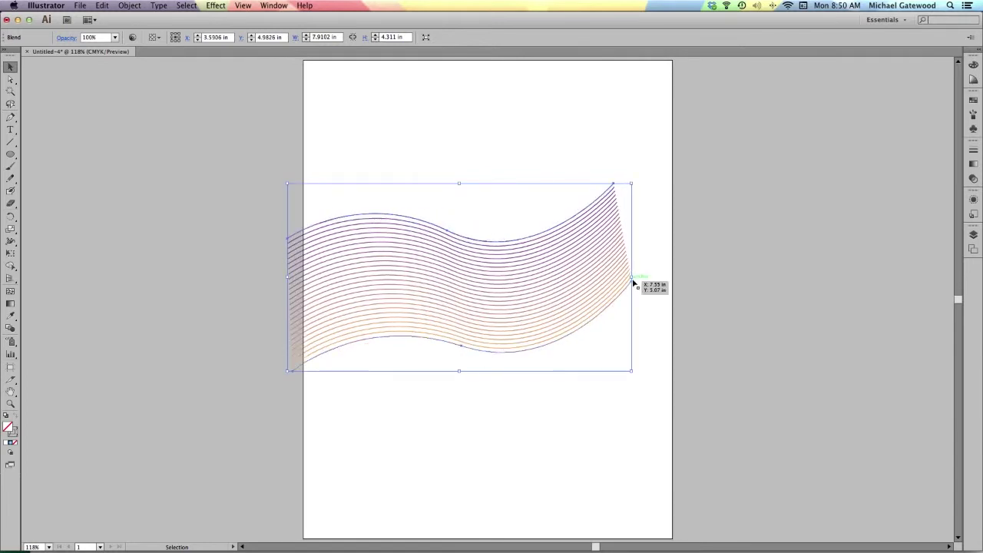
left_click_drag(632, 279, 686, 283)
left_click_drag(527, 274, 530, 406)
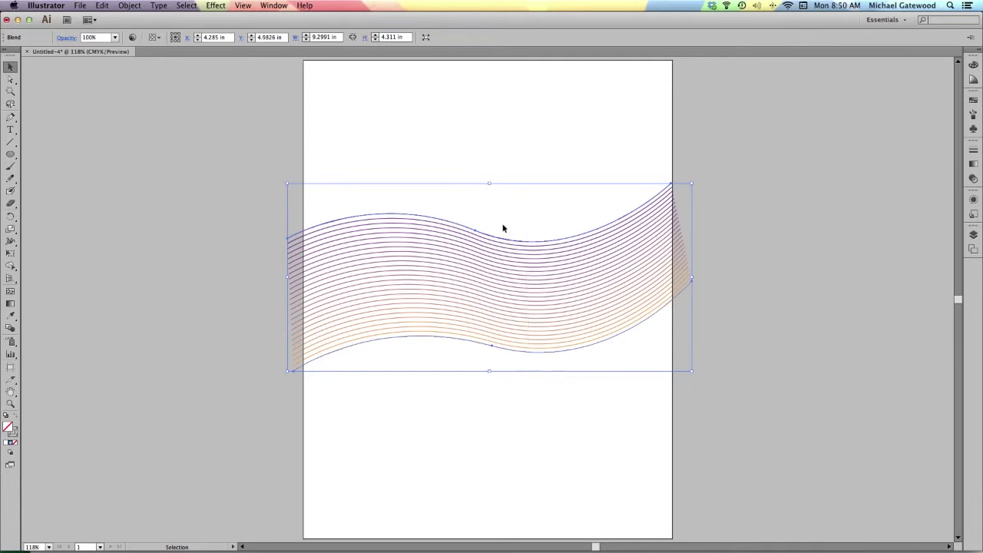
left_click(480, 200)
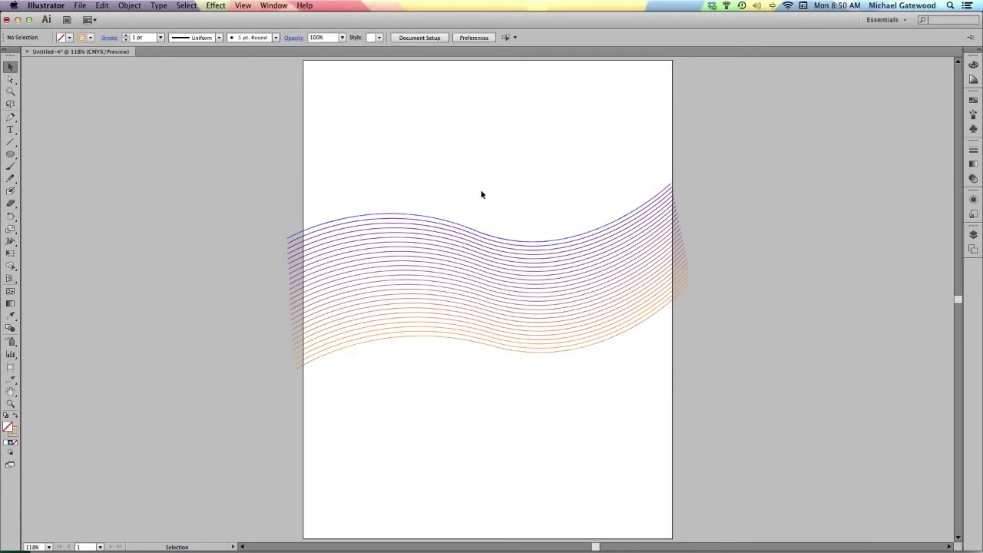
left_click(441, 222)
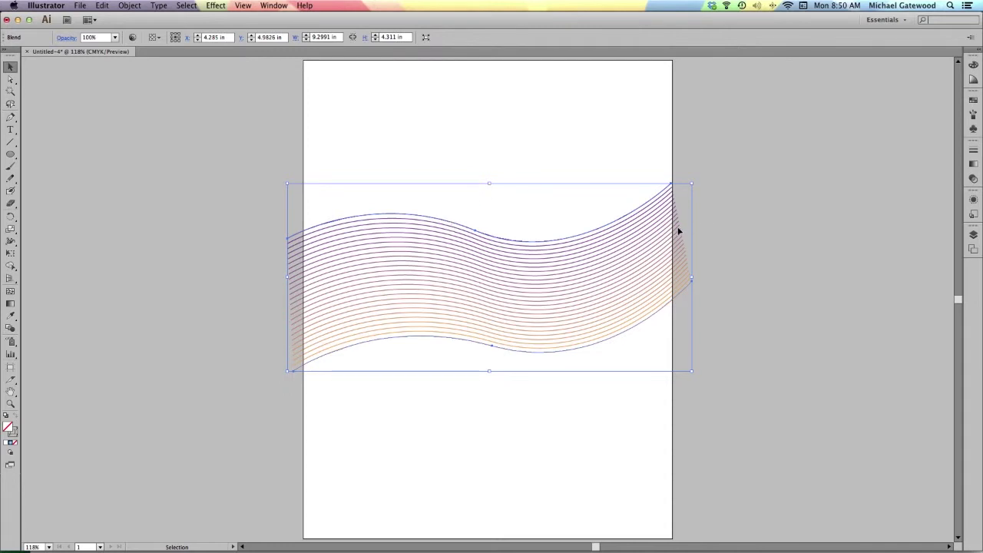
Flatten the blend to about 9.77 × 2.12 in and place it across the page's bottom edge
left_click_drag(676, 226, 688, 457)
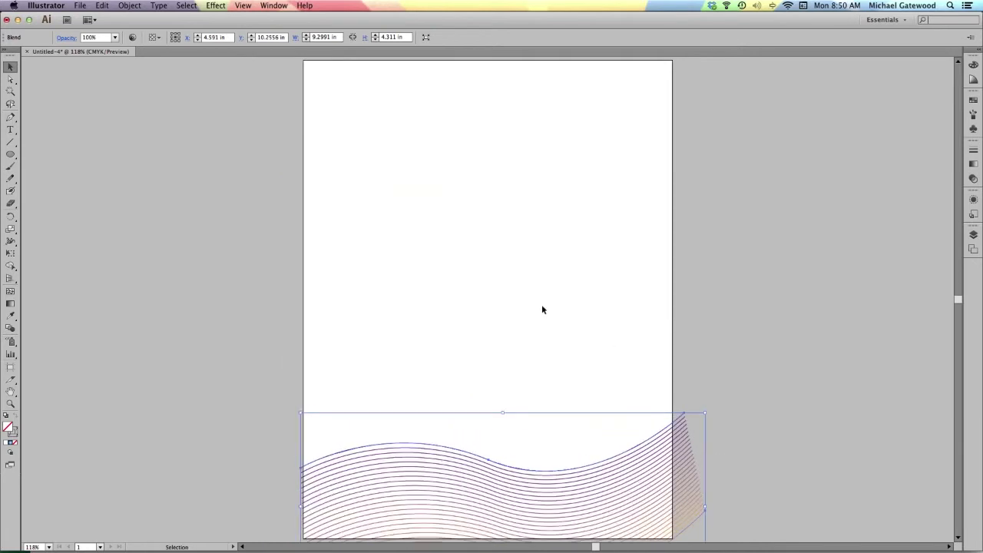
scroll(465, 299, "down", 5)
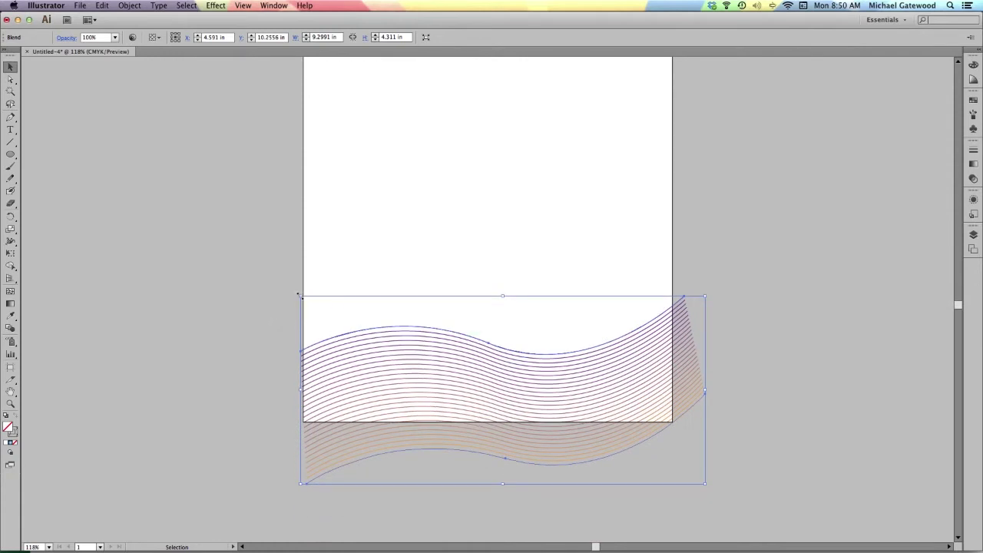
left_click_drag(301, 296, 278, 391)
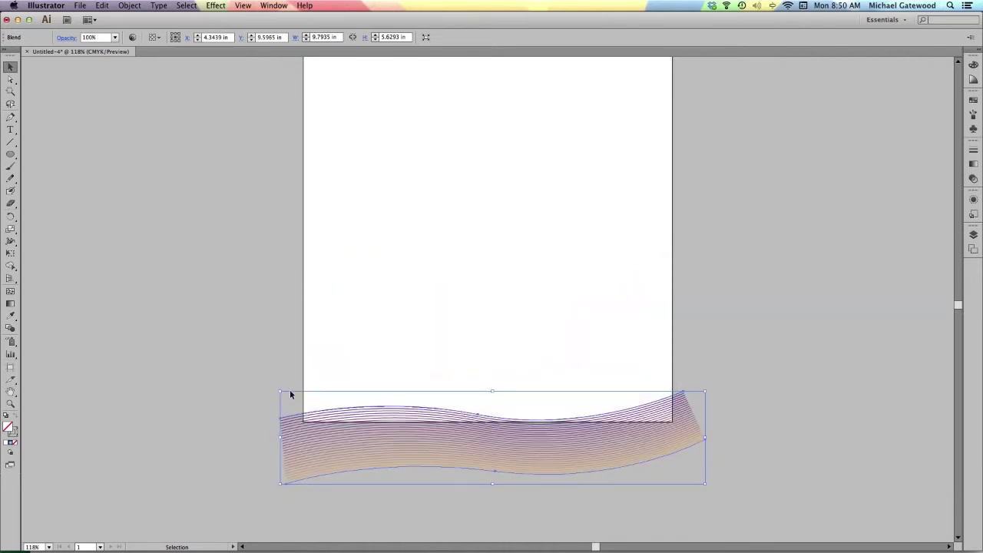
left_click_drag(452, 448, 453, 417)
left_click(236, 282)
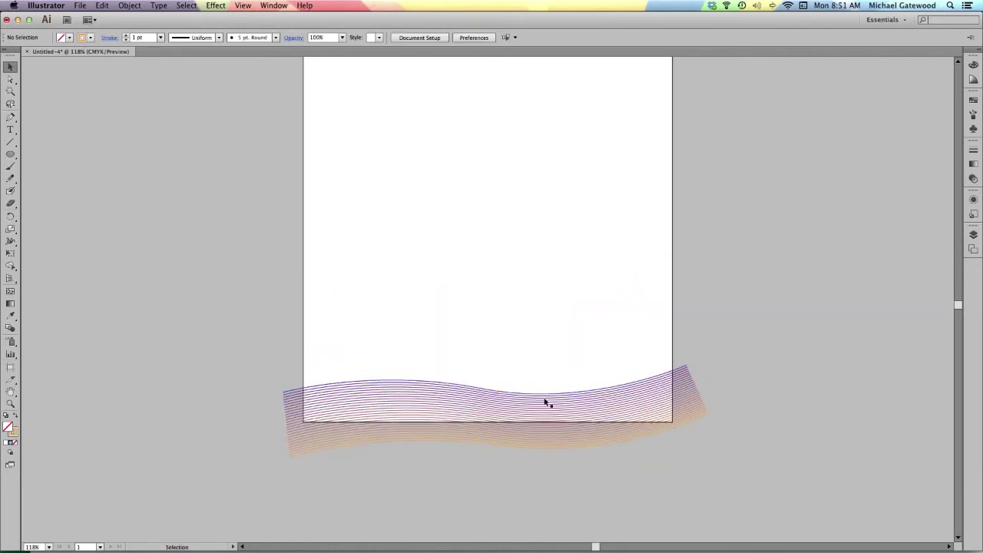
left_click(505, 406)
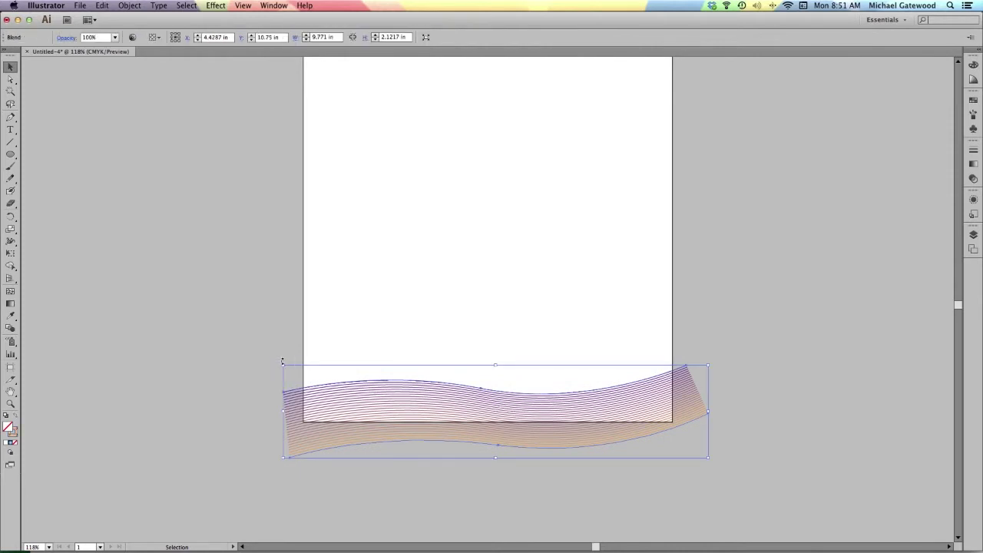
Rotate the blend about -94° to stand vertically and move it to the left edge
left_click_drag(282, 361, 562, 198)
left_click_drag(476, 303, 336, 97)
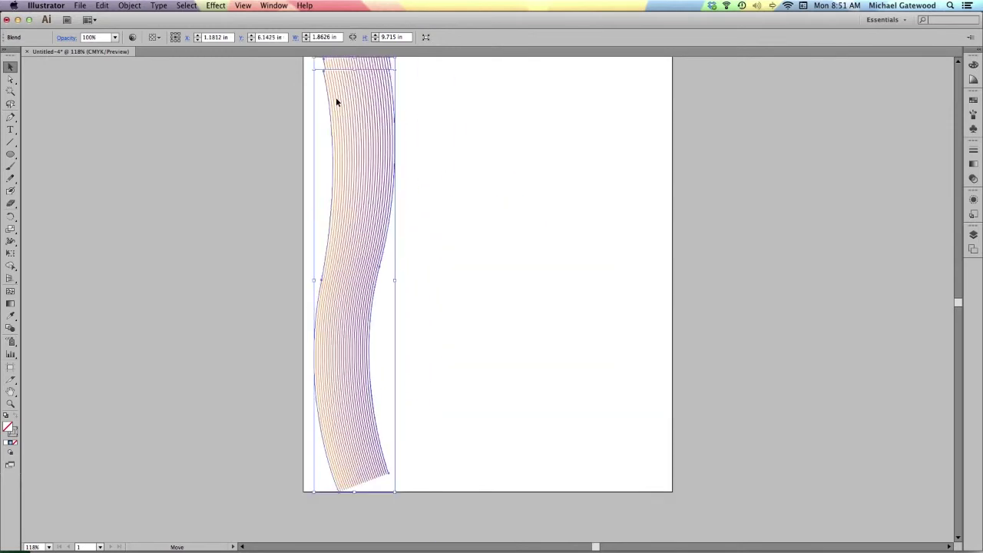
scroll(336, 97, "up", 8)
left_click_drag(355, 177, 350, 102)
Stretch the vertical blend past the bottom and left edges to about 2.23 × 11.77 in
scroll(410, 309, "down", 5)
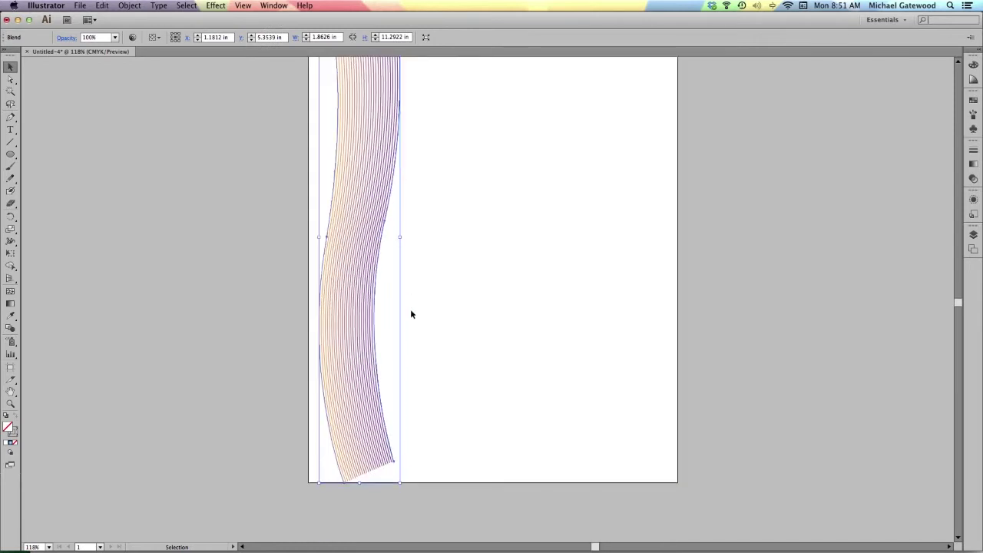
scroll(411, 314, "down", 2)
left_click_drag(359, 455, 360, 477)
left_click_drag(320, 220, 303, 224)
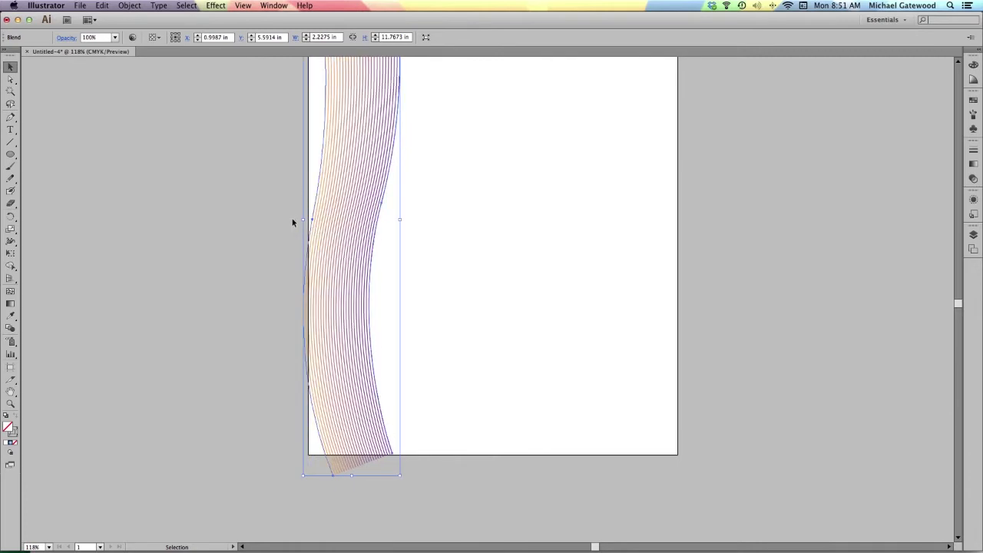
left_click(228, 215)
scroll(228, 215, "up", 3)
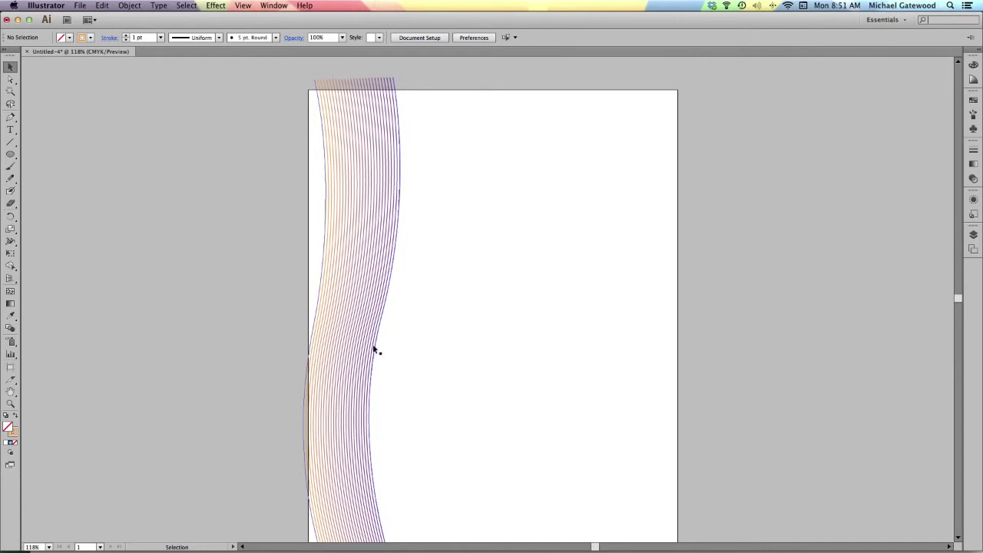
scroll(376, 376, "down", 5)
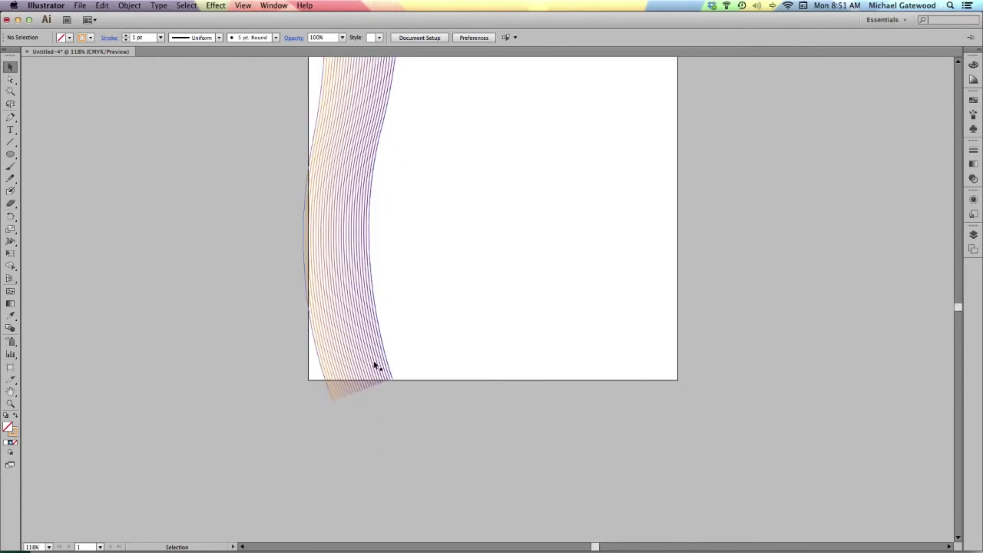
Extend the blend's bottom further below the page, reaching about 2.23 × 12.01 in
left_click(380, 386)
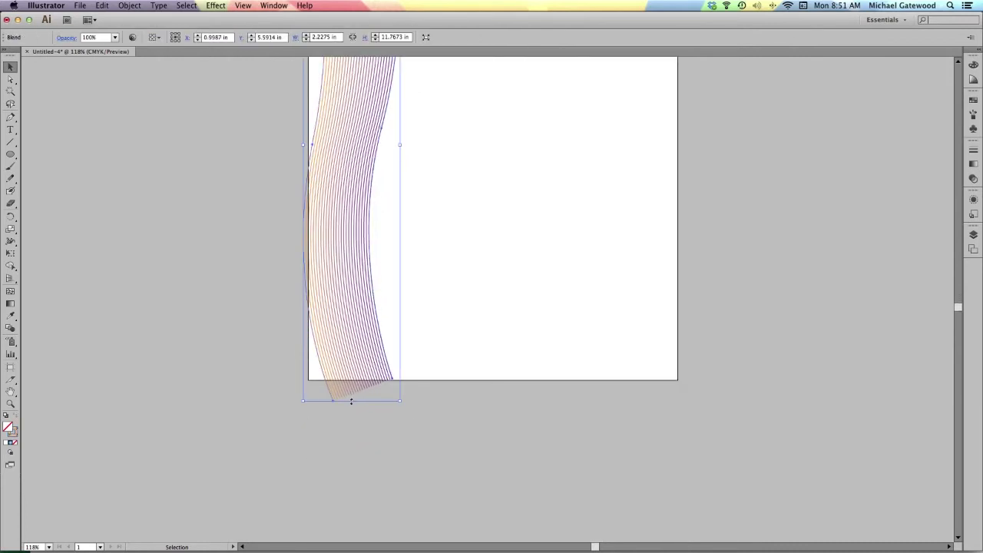
left_click_drag(352, 400, 350, 412)
left_click(476, 331)
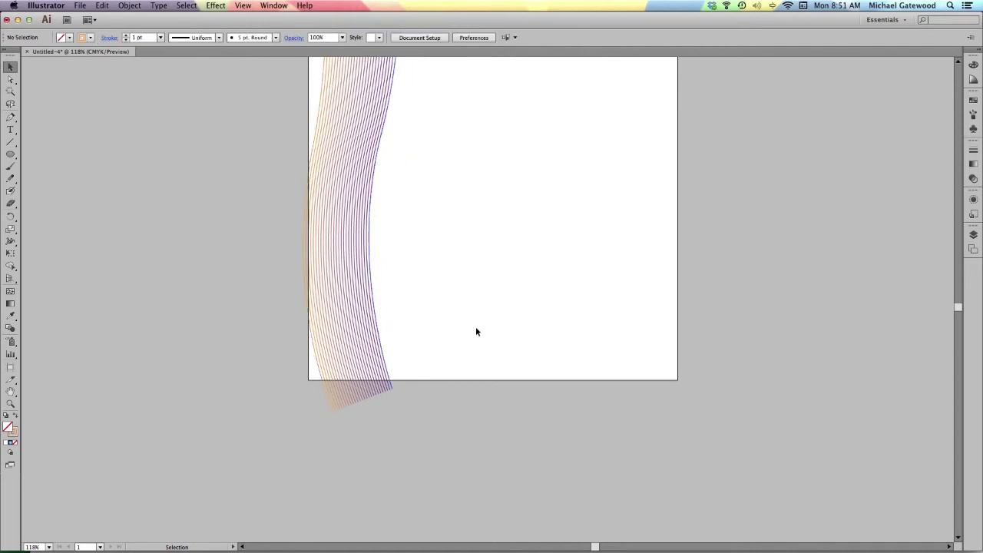
scroll(476, 332, "up", 2)
scroll(476, 331, "up", 10)
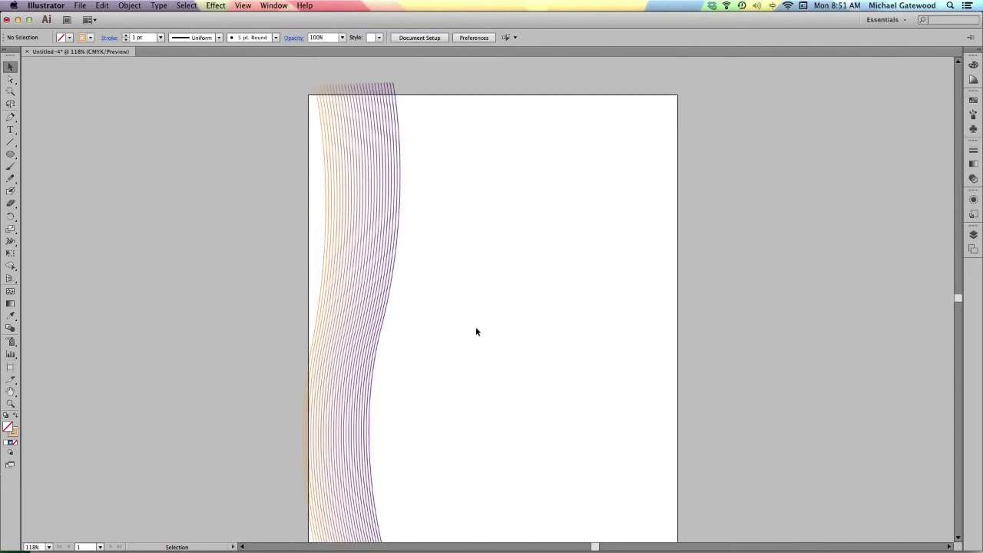
left_click(370, 234)
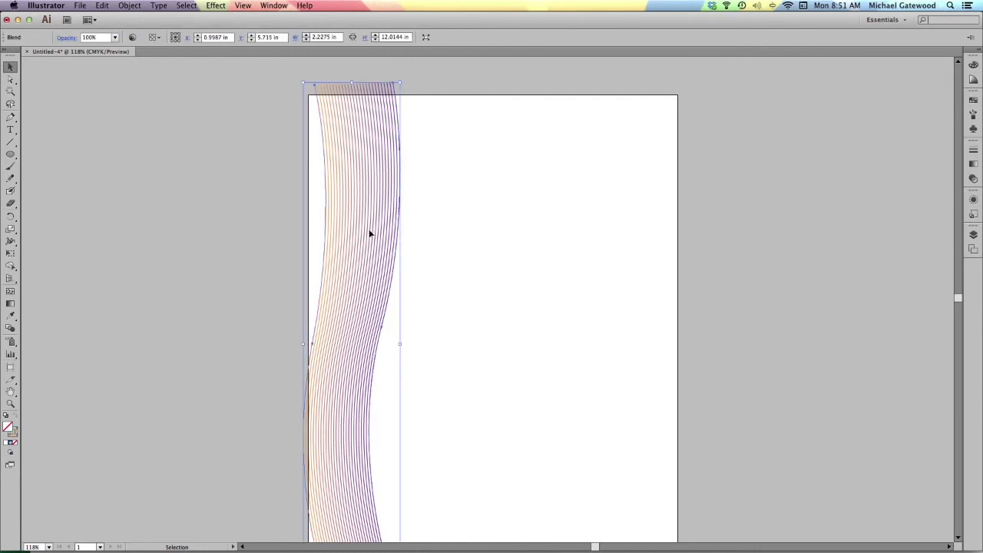